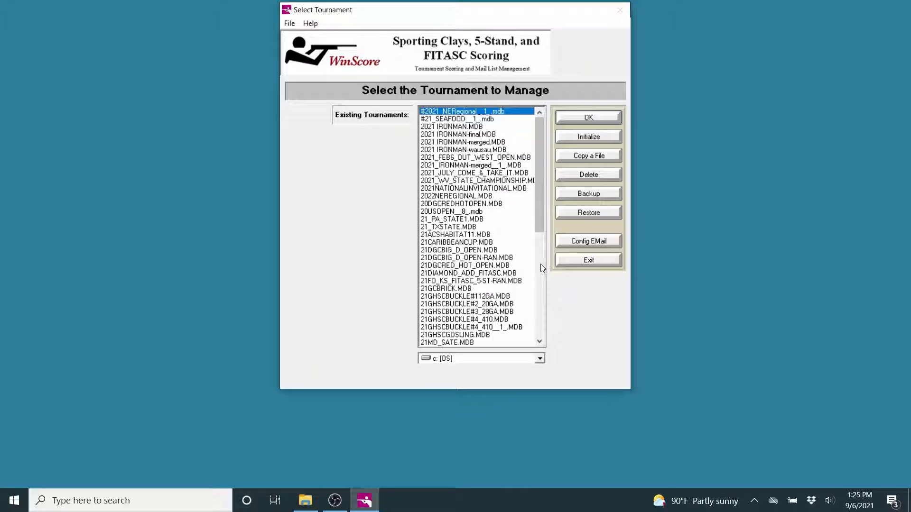
Step: Open a tournament from the existing list and look over the Awards and Payouts screens
double_click(436, 228)
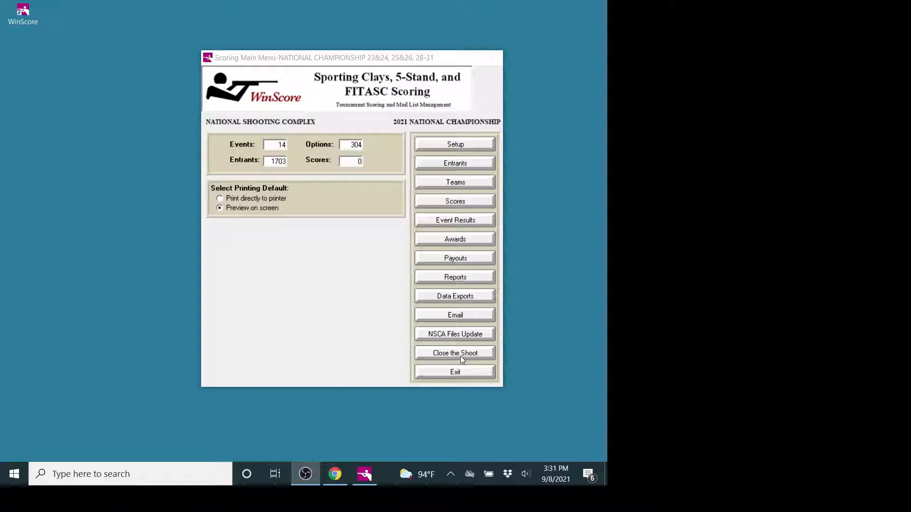
click(454, 238)
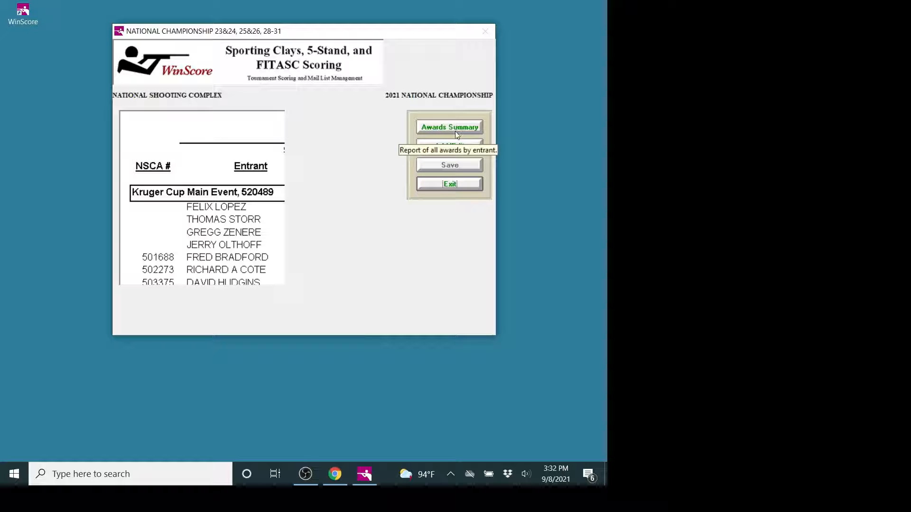
click(458, 184)
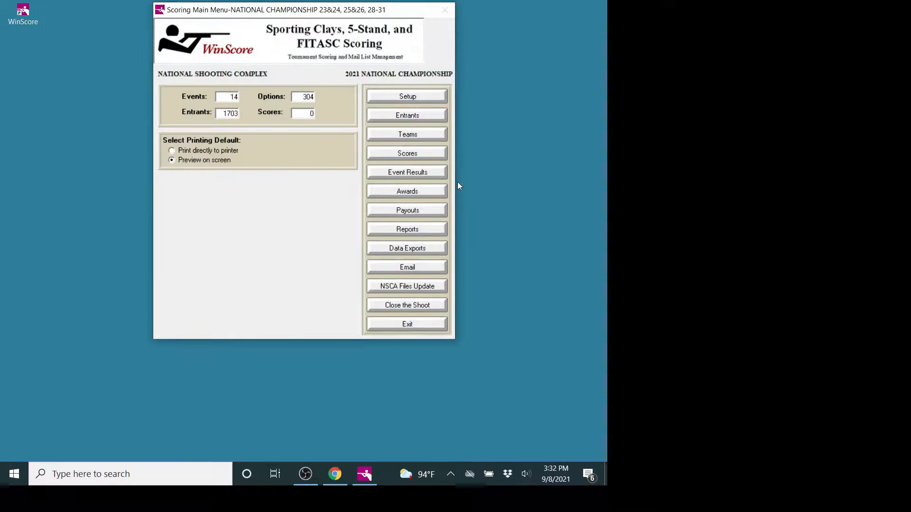
click(430, 208)
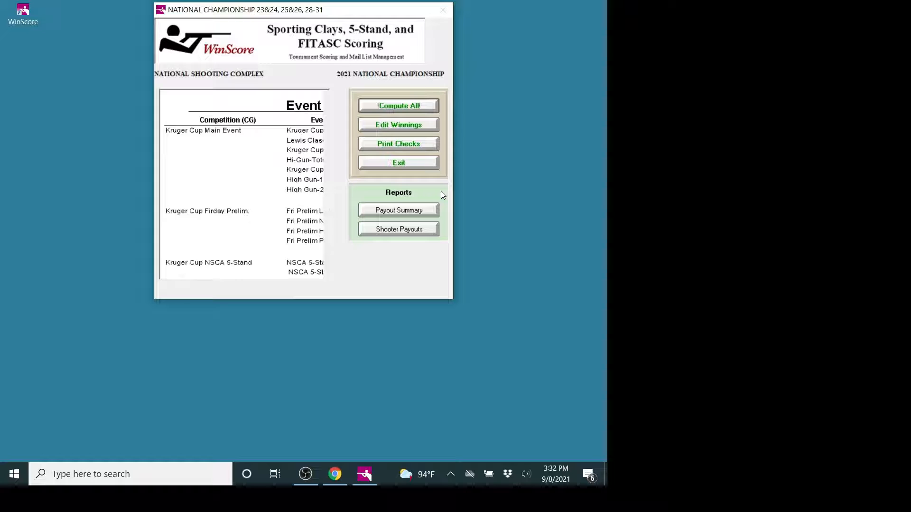
click(419, 164)
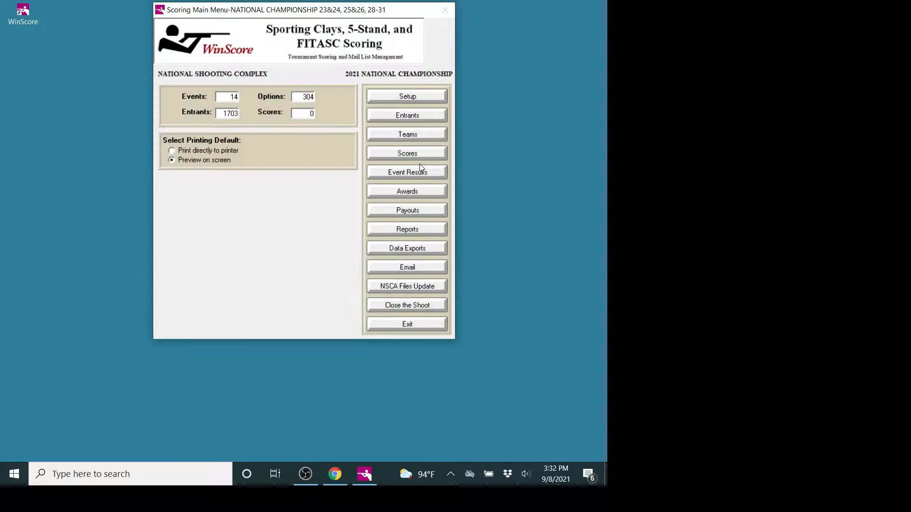
Step: Generate the master scoresheet report for event 1, NATIONAL CHAMPIONSHIP, on course 1 - RED, leaving the phone number blank
click(414, 229)
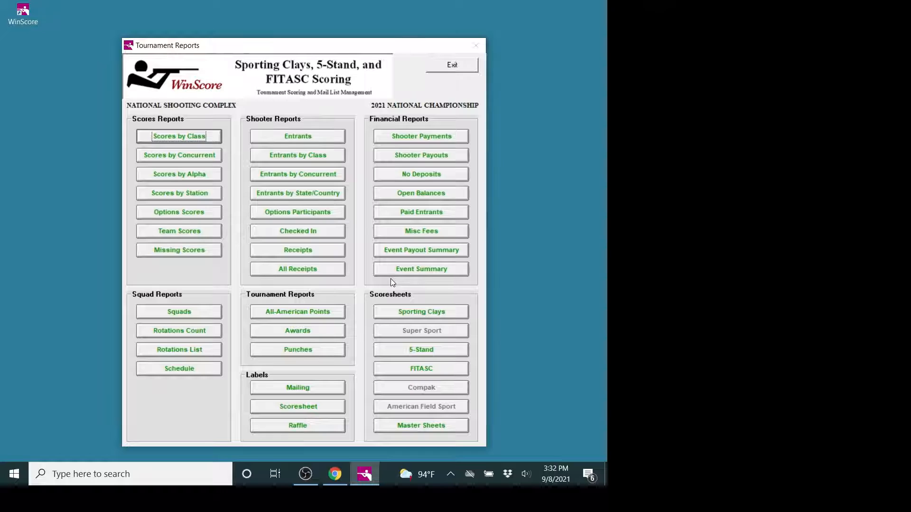
click(423, 426)
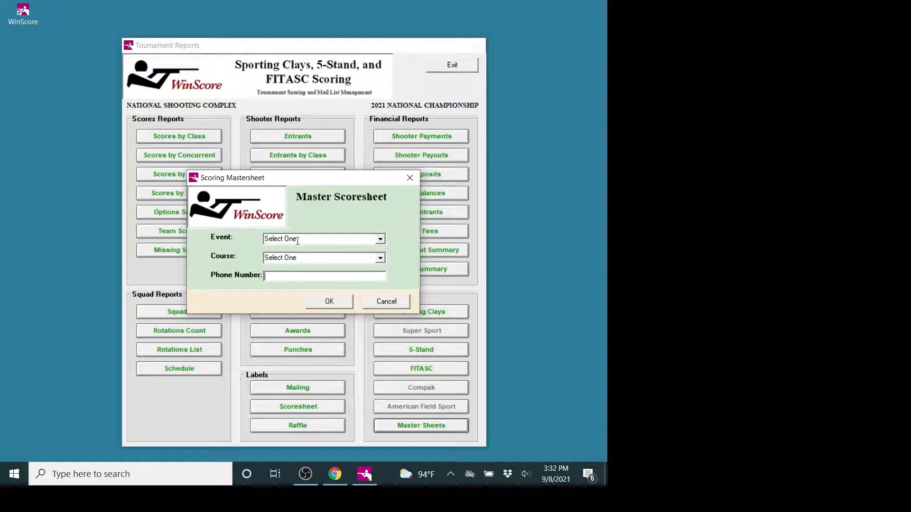
click(381, 302)
click(421, 423)
click(380, 240)
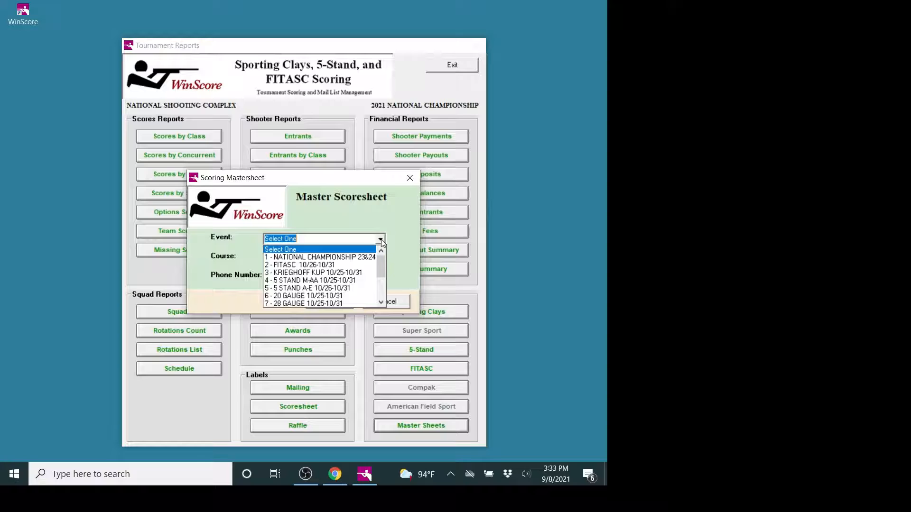
click(366, 258)
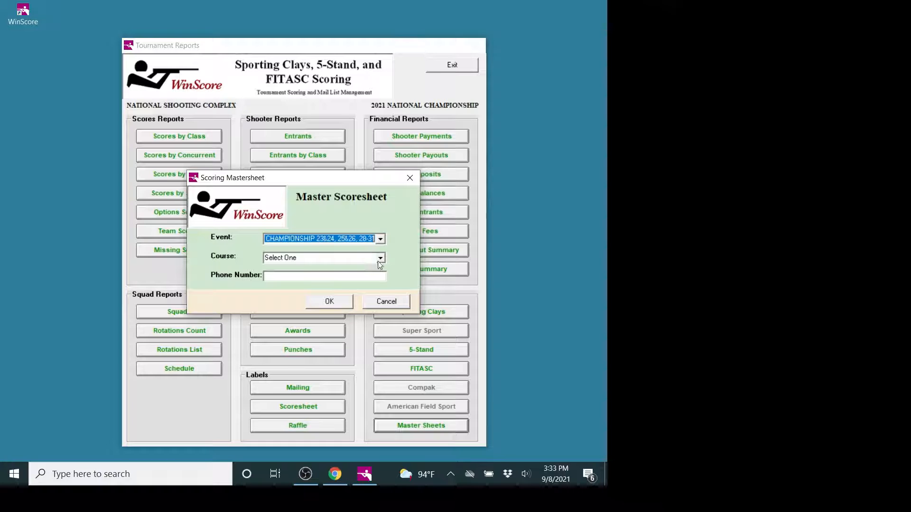
click(381, 259)
click(373, 277)
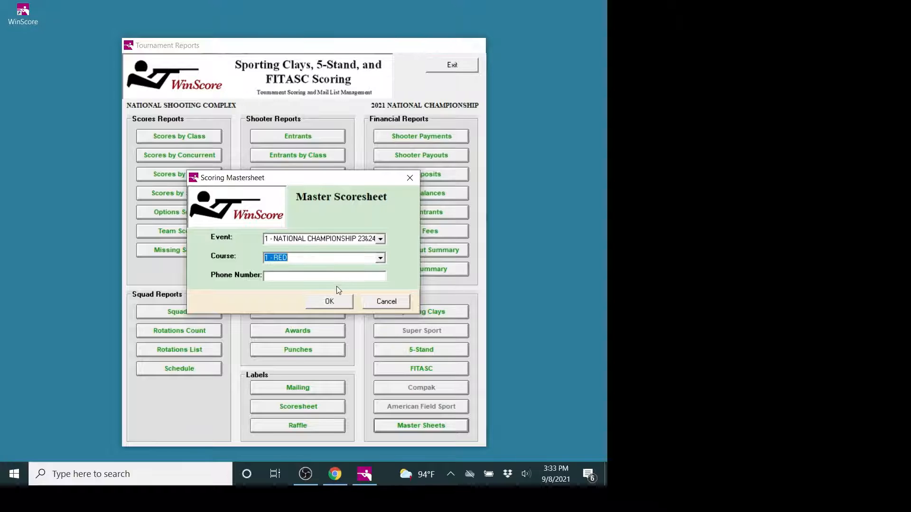
click(330, 300)
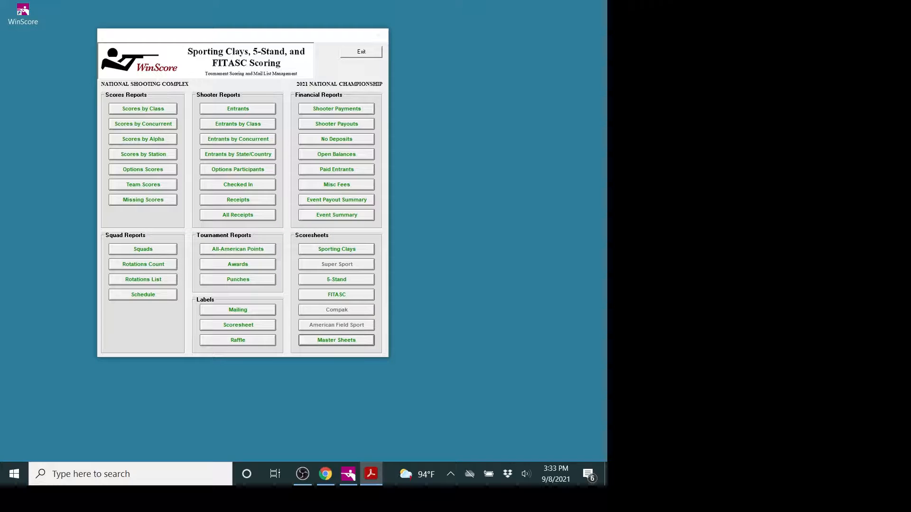
Step: Look at the master sheet PDF, close it without saving changes, and leave the tournament reports
drag(909, 112, 214, 33)
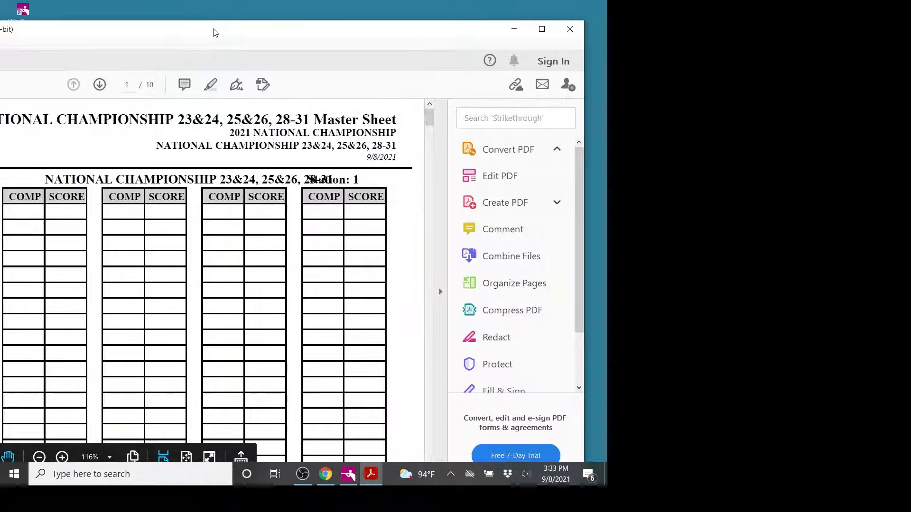
click(570, 29)
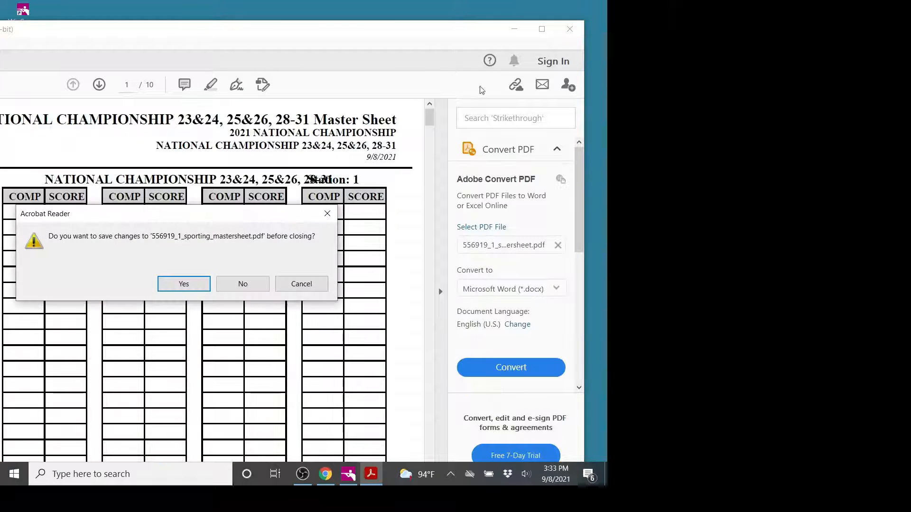
click(243, 283)
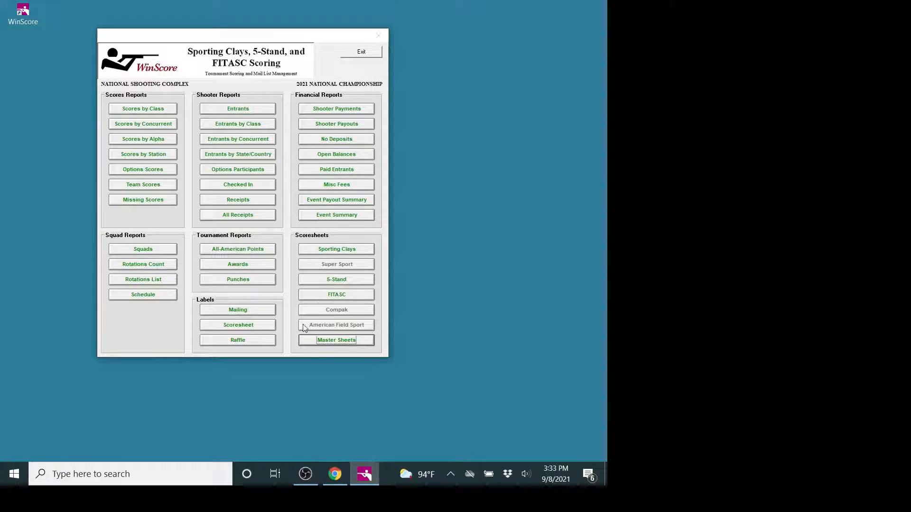
click(361, 52)
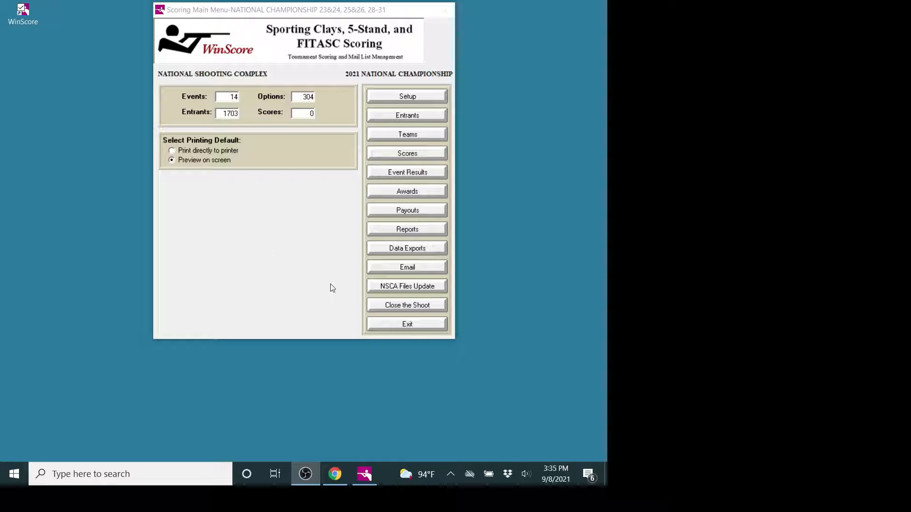
Step: Open the tournament setup and examine event 1's details and its receipt header setting
click(380, 305)
click(402, 98)
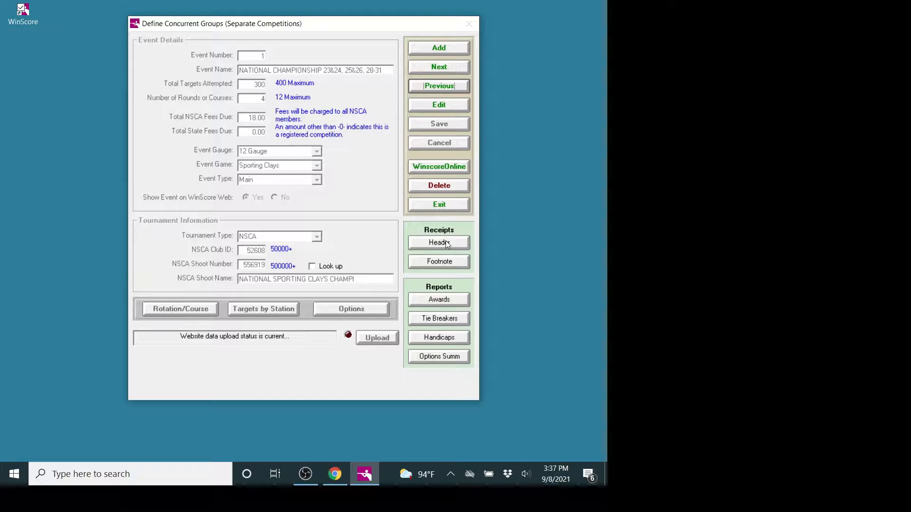
mouse_move(445, 240)
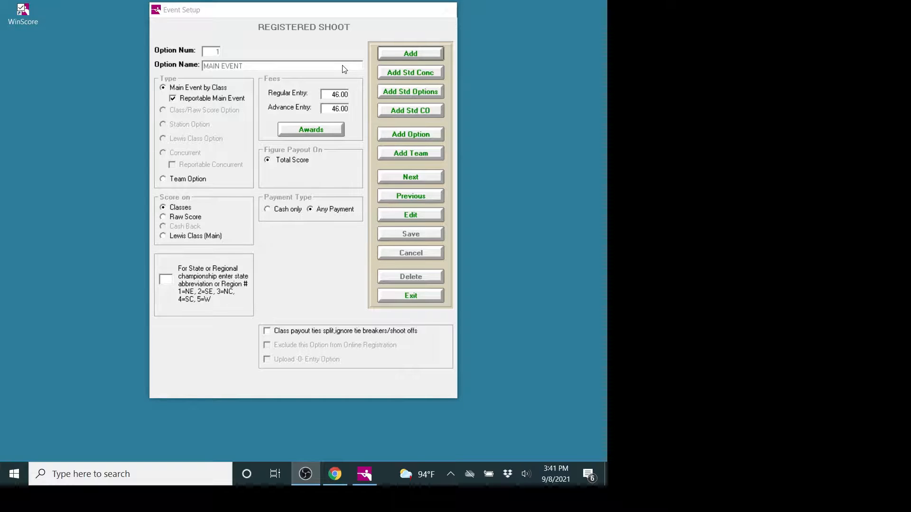
Step: Browse the registered shoot's options from the main event through the Back to Class option, checking their fees and payout settings
click(404, 176)
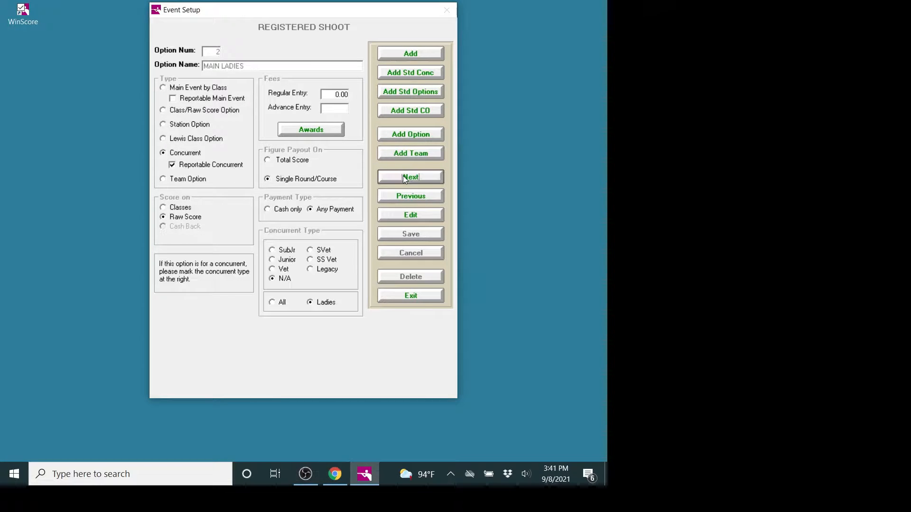
click(403, 175)
click(403, 176)
click(402, 176)
click(402, 176)
click(403, 175)
click(403, 175)
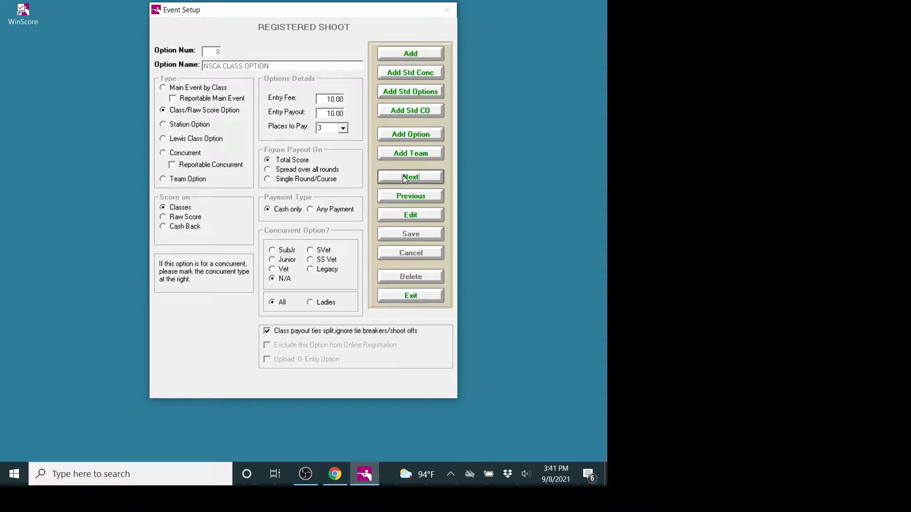
click(403, 175)
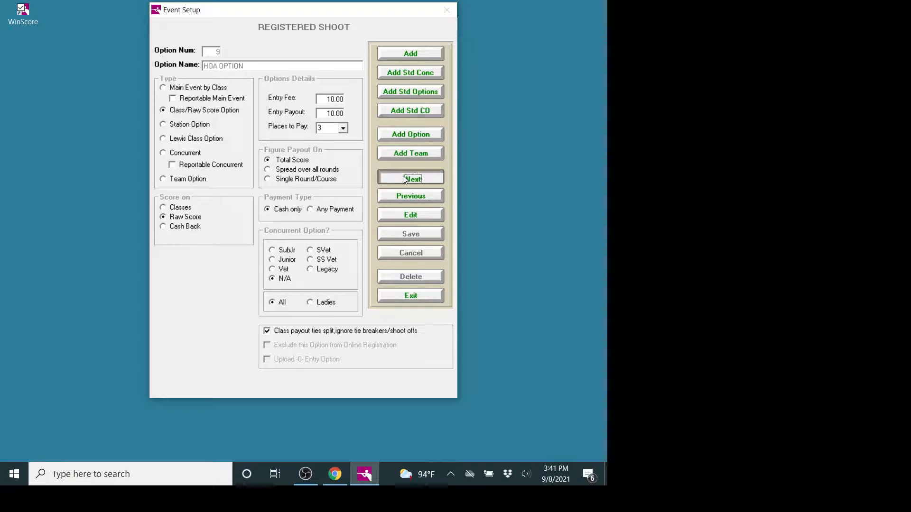
click(403, 176)
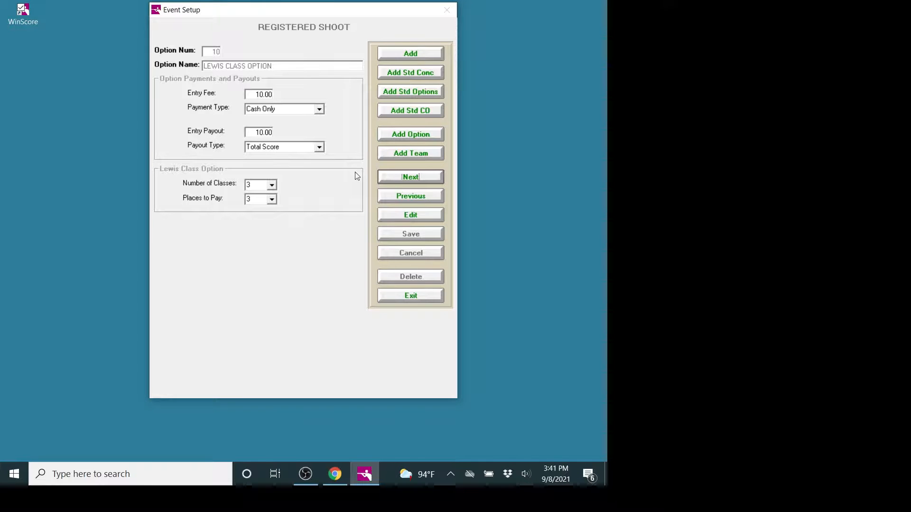
click(392, 178)
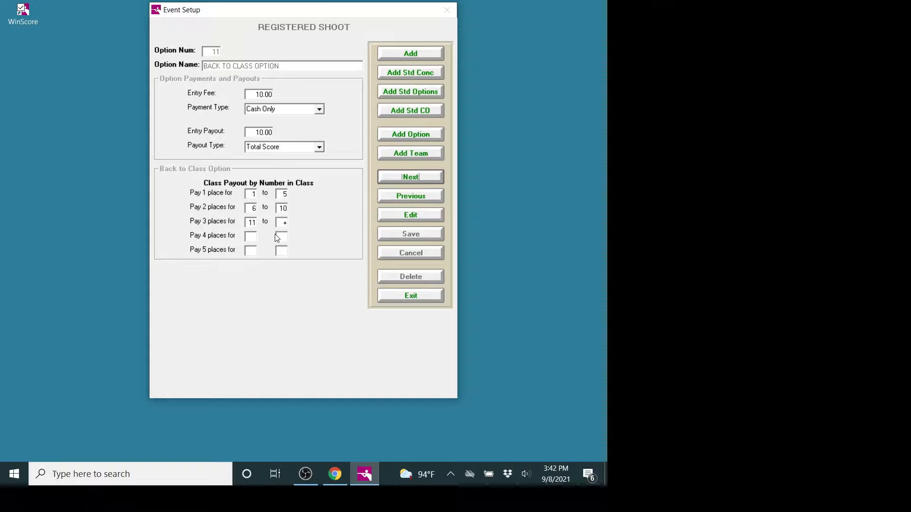
Step: Add a Handicap option to the registered shoot with its default values, save it, and leave the event setup
click(400, 134)
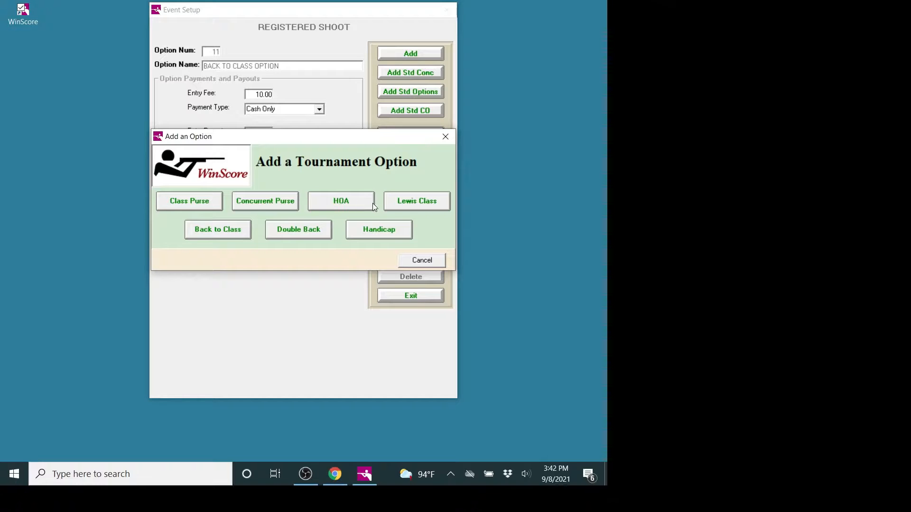
click(368, 229)
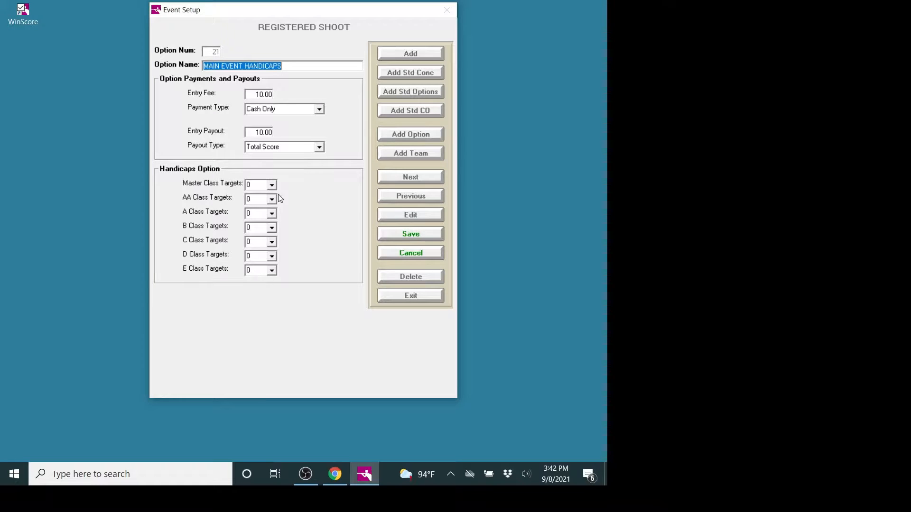
click(394, 234)
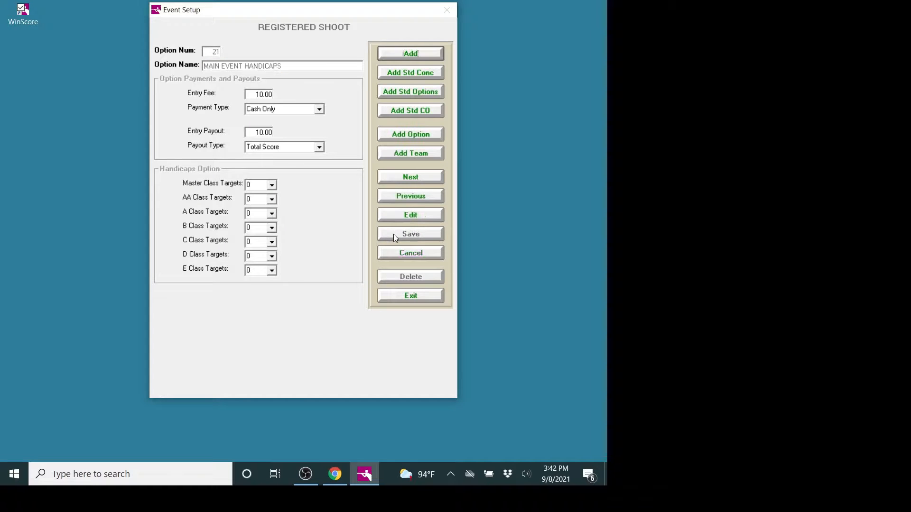
click(396, 296)
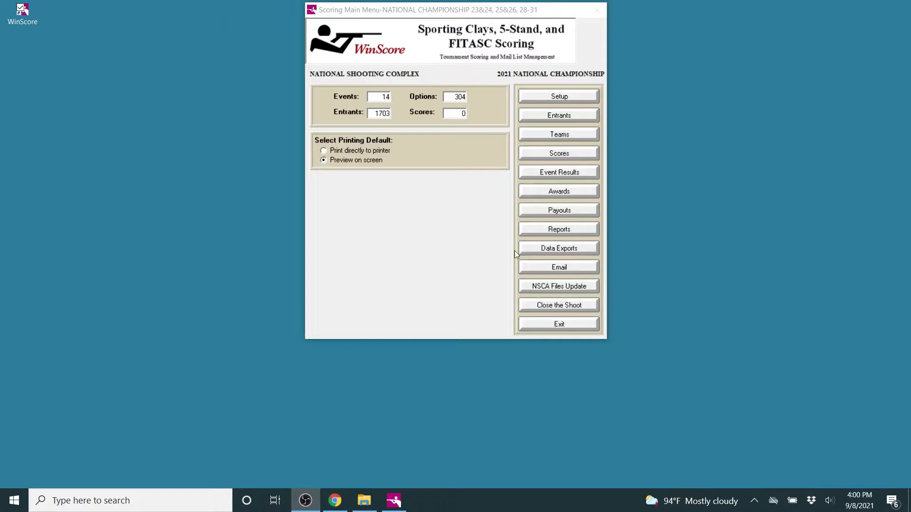
Step: Open the data export choices, and switch to File Explorer to inspect the exported files in the WinTie Exports folder
click(530, 249)
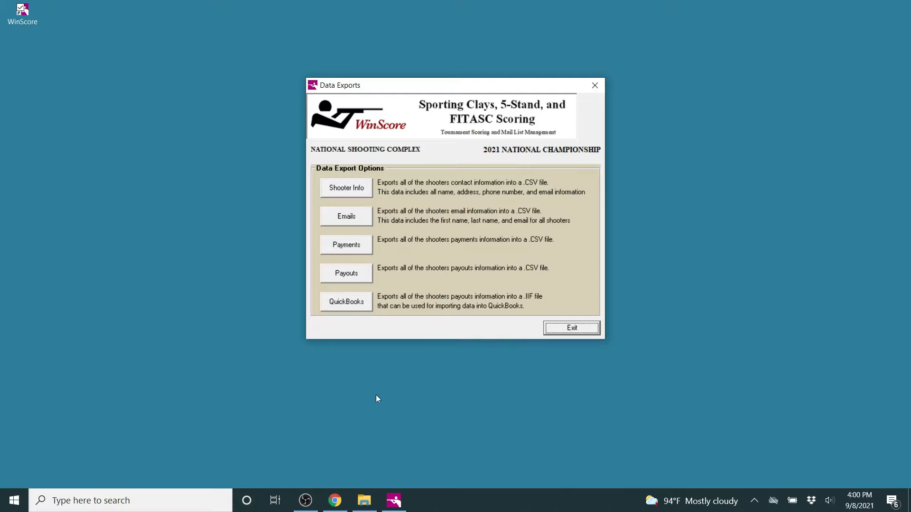
click(364, 501)
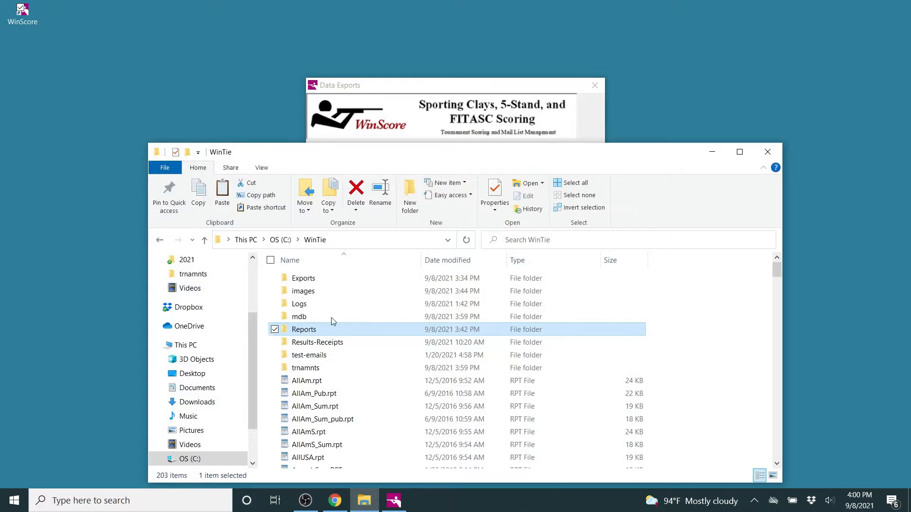
click(305, 281)
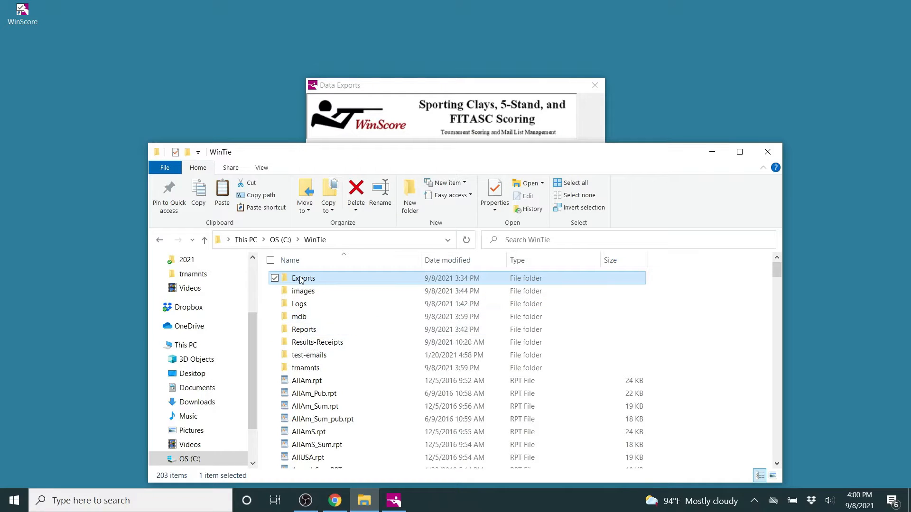
double_click(300, 280)
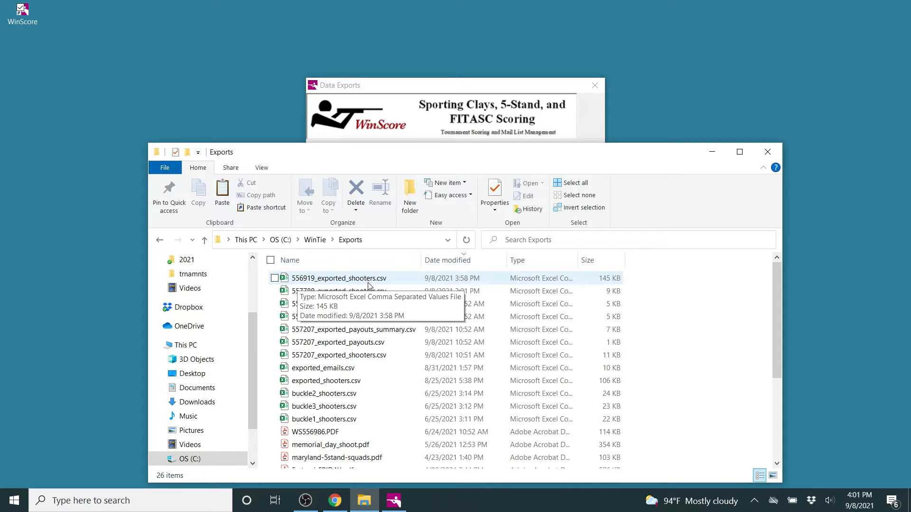
Step: Open the WinTie Reports folder, and return from the tournament closing screen to the scoring main menu
click(312, 240)
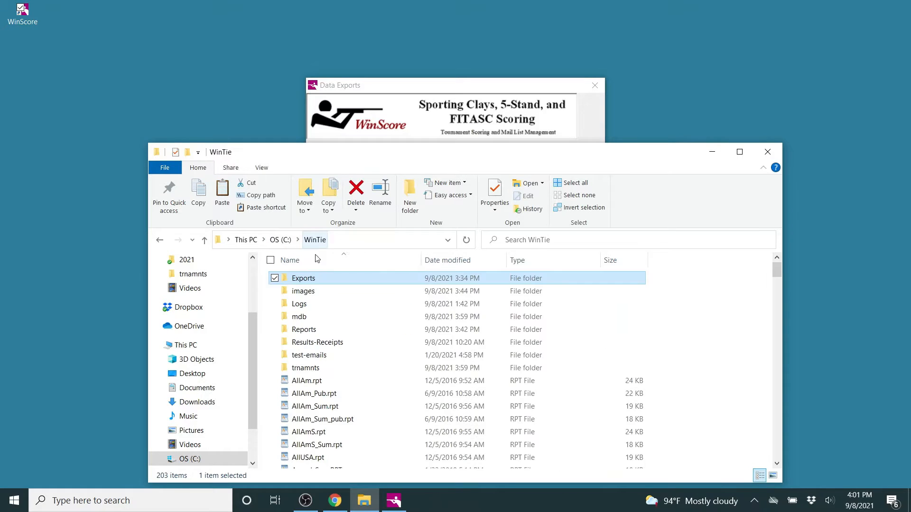
double_click(316, 331)
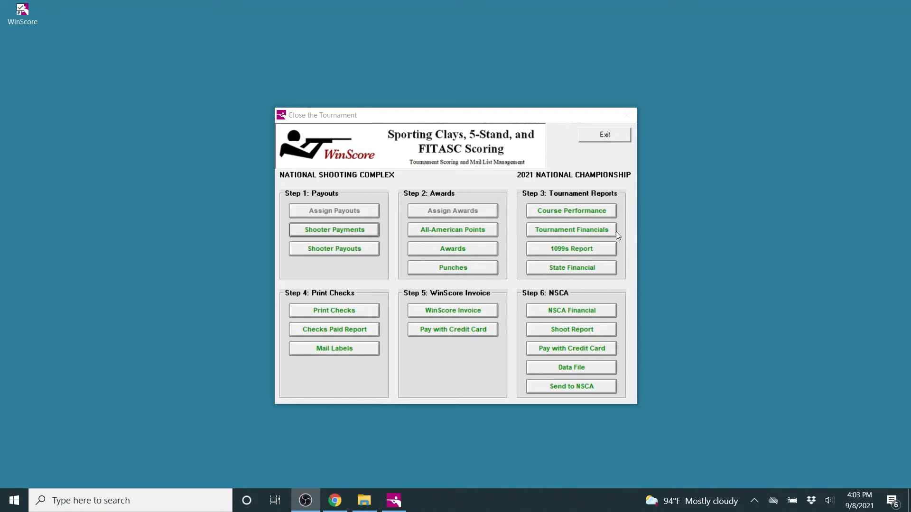
click(602, 135)
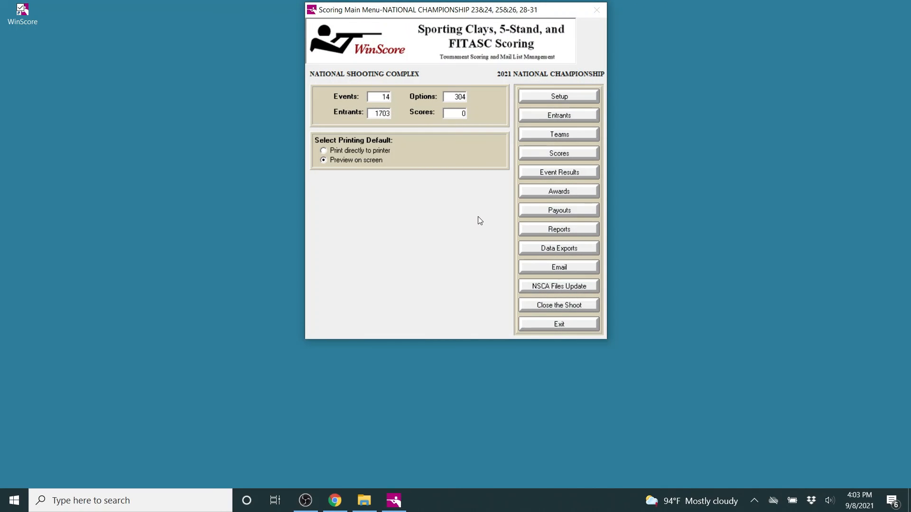